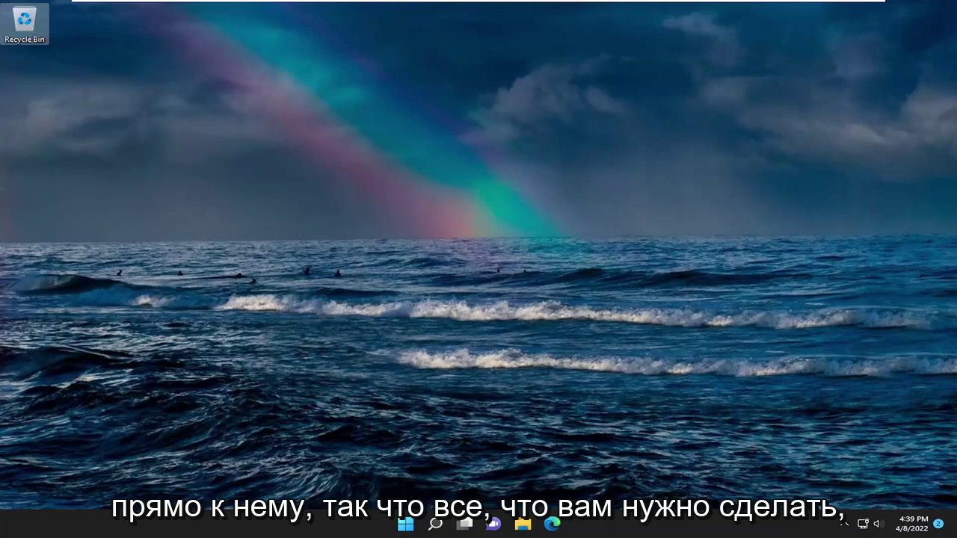
Step: Run wsreset from Windows Search to clear the Store cache, then close the reopened Store
left_click(444, 525)
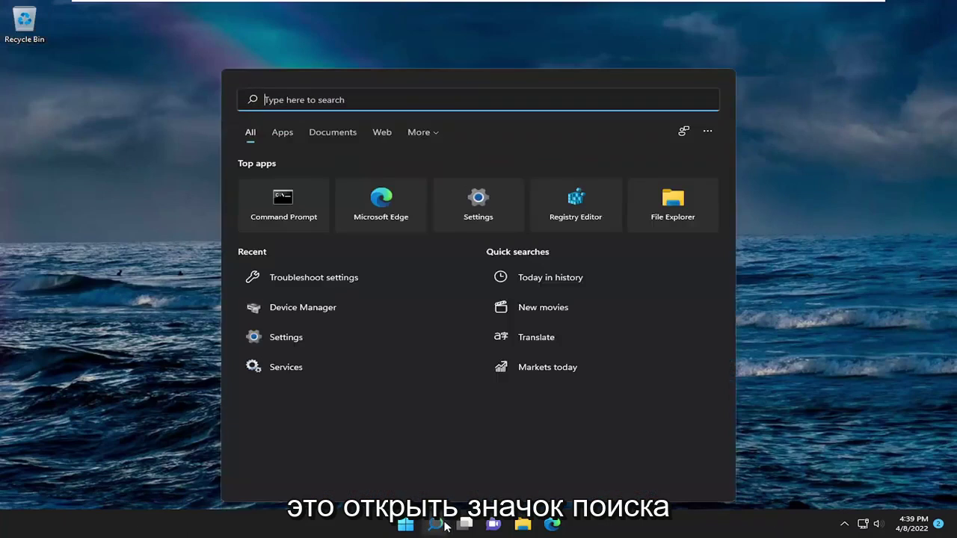
type("wsres")
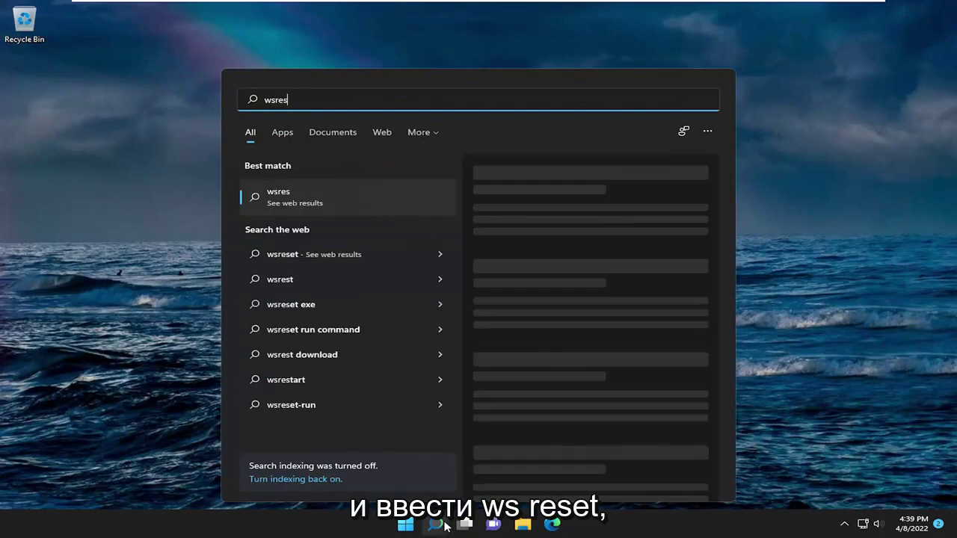
type("et")
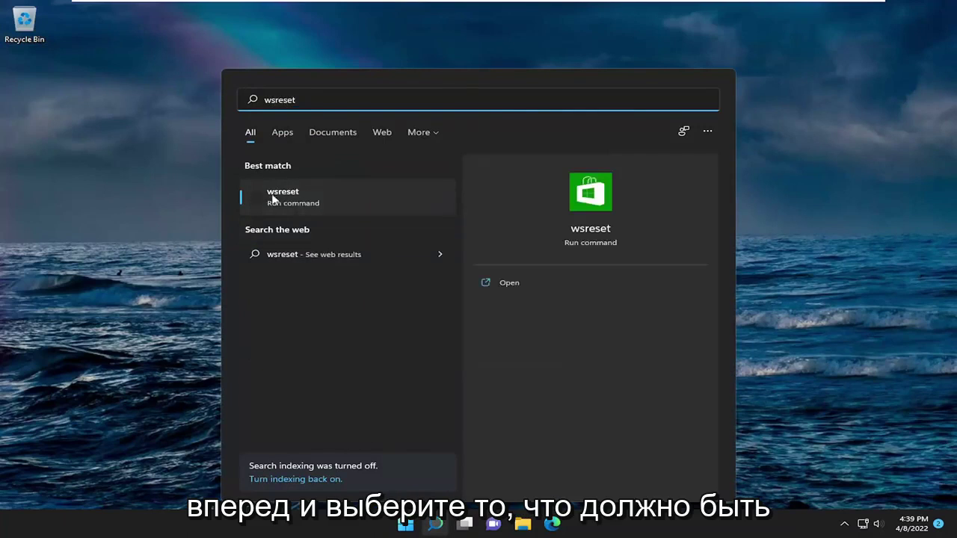
left_click(291, 200)
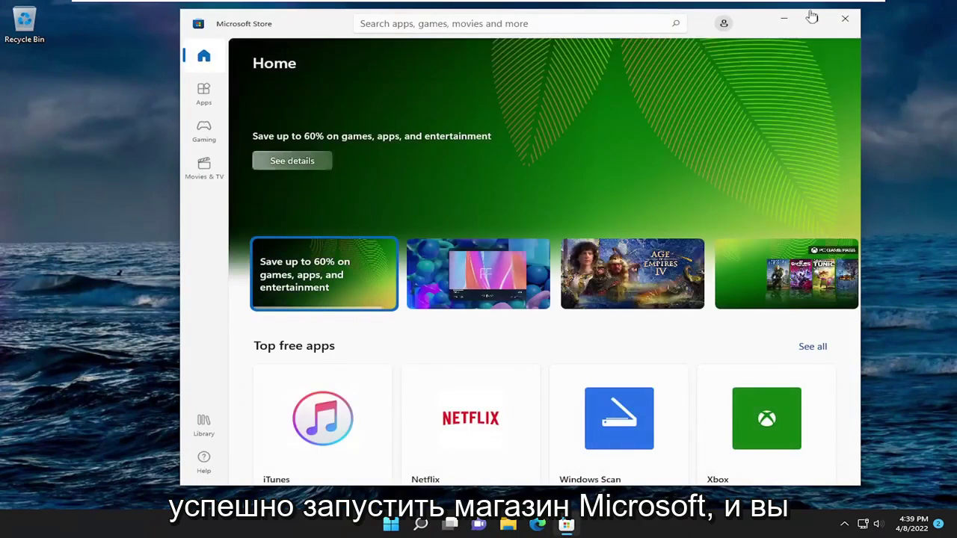
left_click(845, 18)
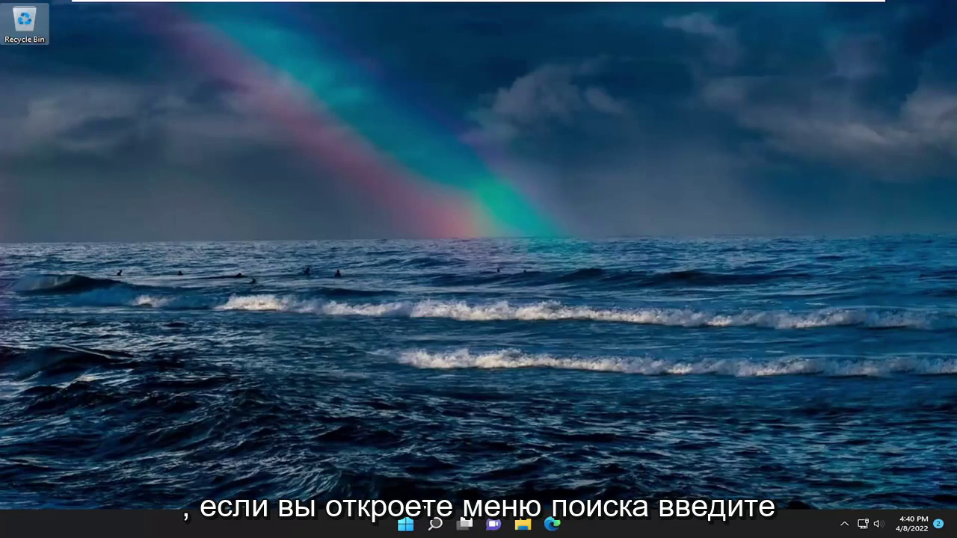
Step: Launch Command Prompt as administrator from a 'cmd' search, approving the UAC prompt
left_click(435, 525)
type("cmd")
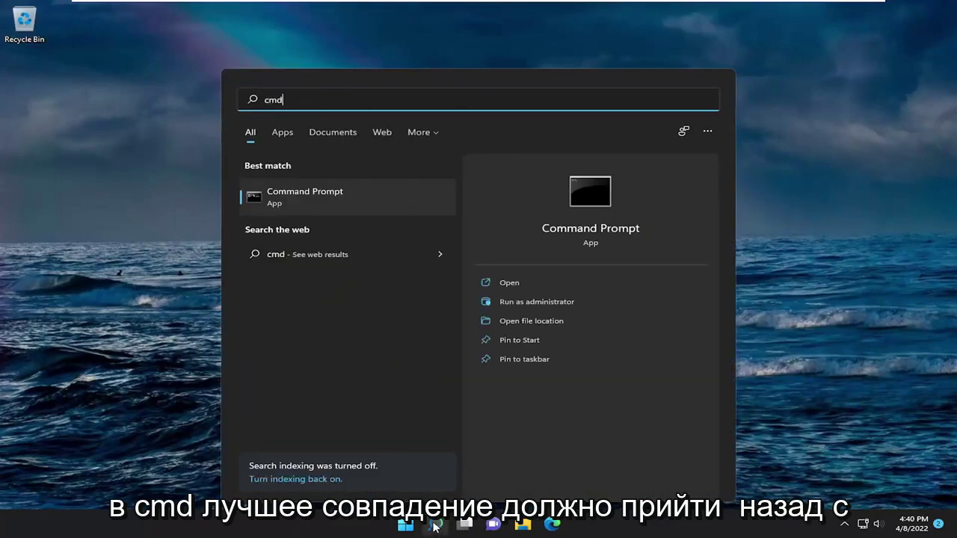
right_click(302, 192)
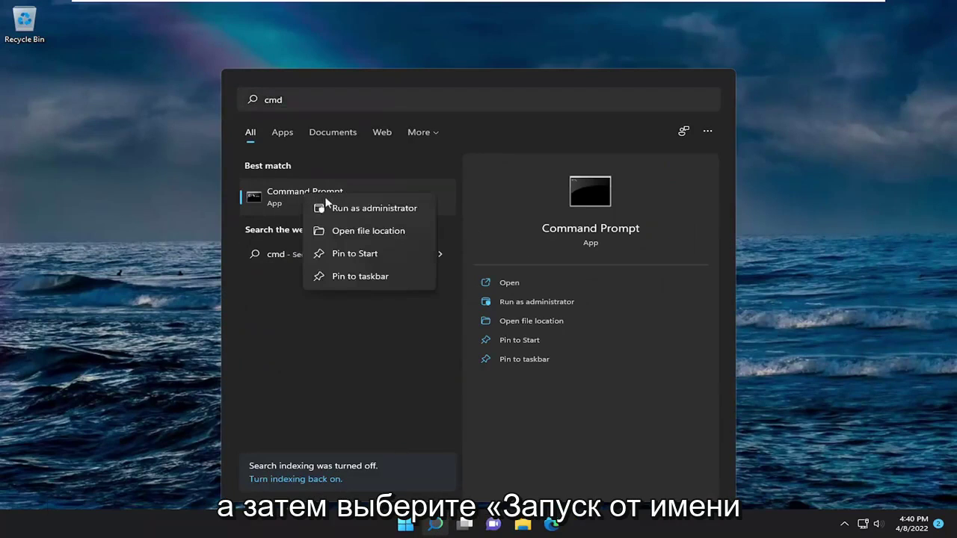
left_click(340, 211)
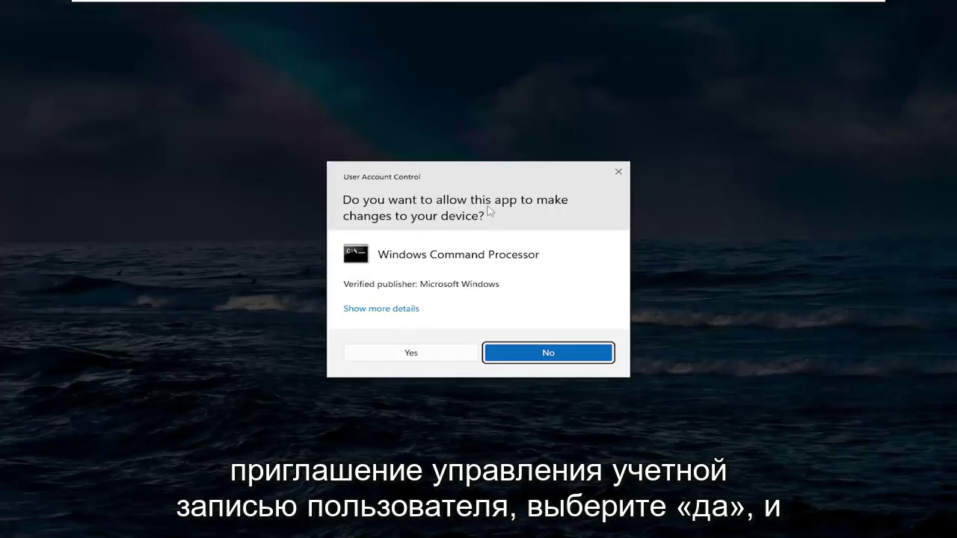
left_click(436, 352)
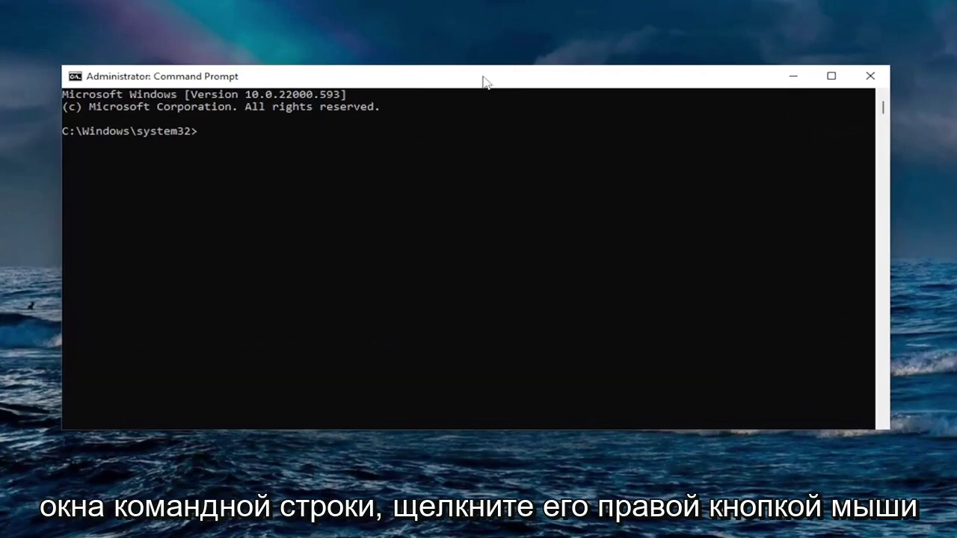
Step: Paste and run DISM /Online /Cleanup-Image /RestoreHealth at the admin prompt
right_click(459, 77)
mouse_move(516, 188)
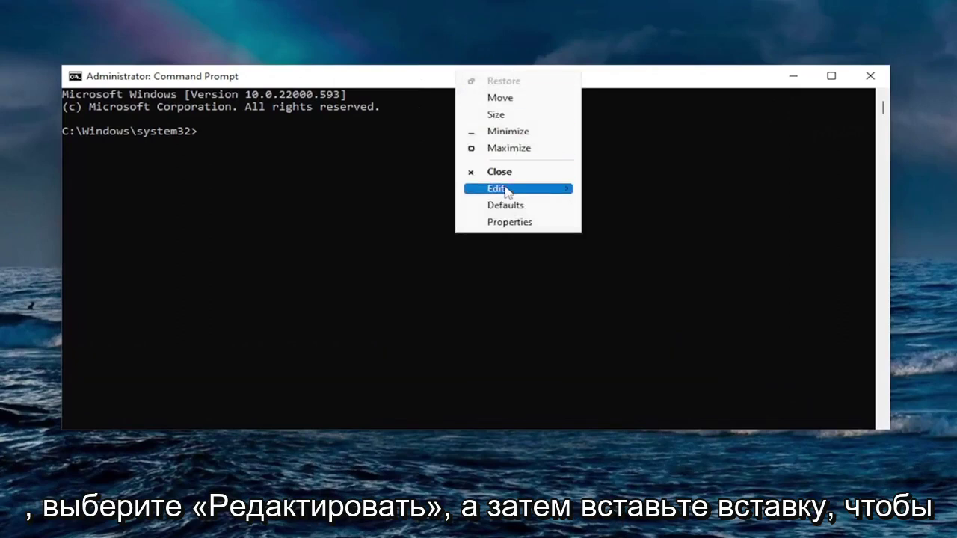
left_click(607, 219)
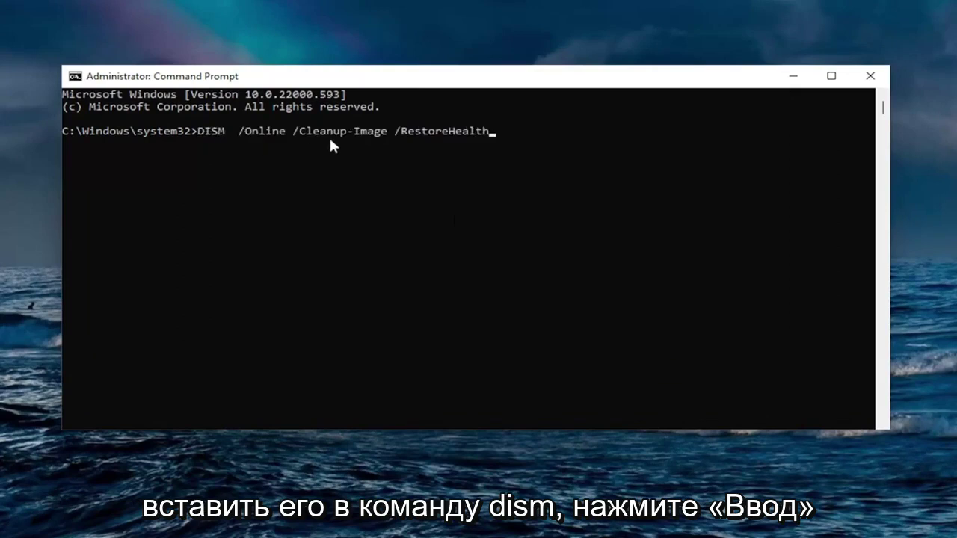
key("Return")
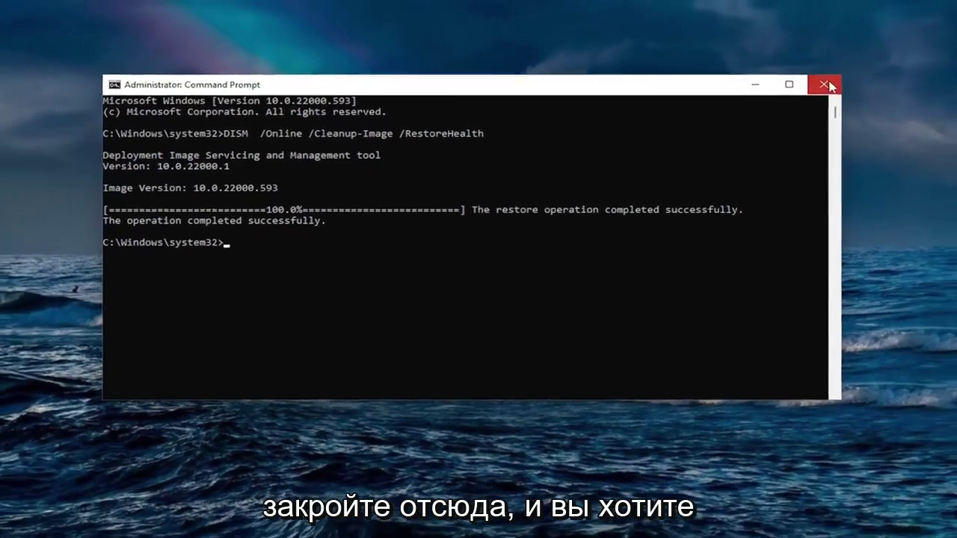
Step: Close Command Prompt and restart the PC from the Start button's quick links menu
left_click(854, 79)
right_click(404, 530)
mouse_move(394, 476)
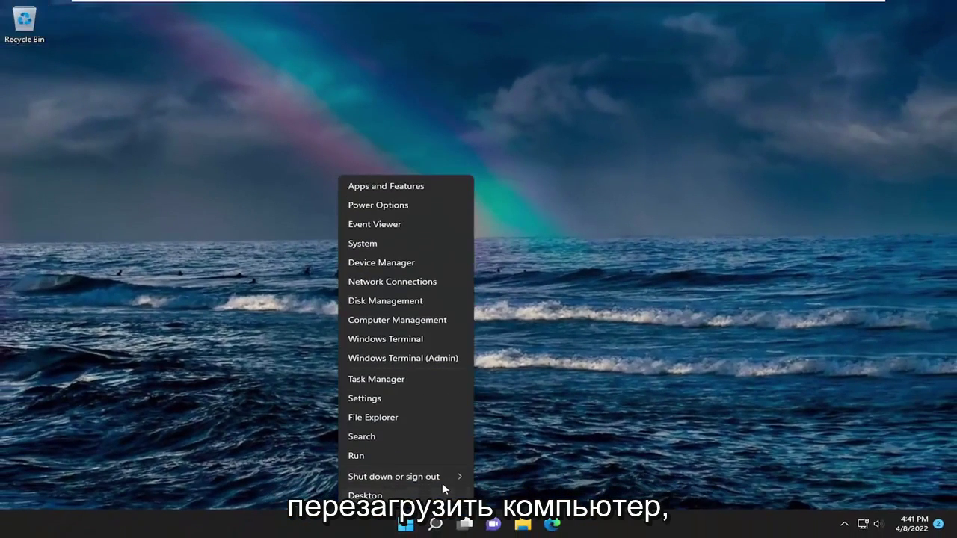
left_click(492, 501)
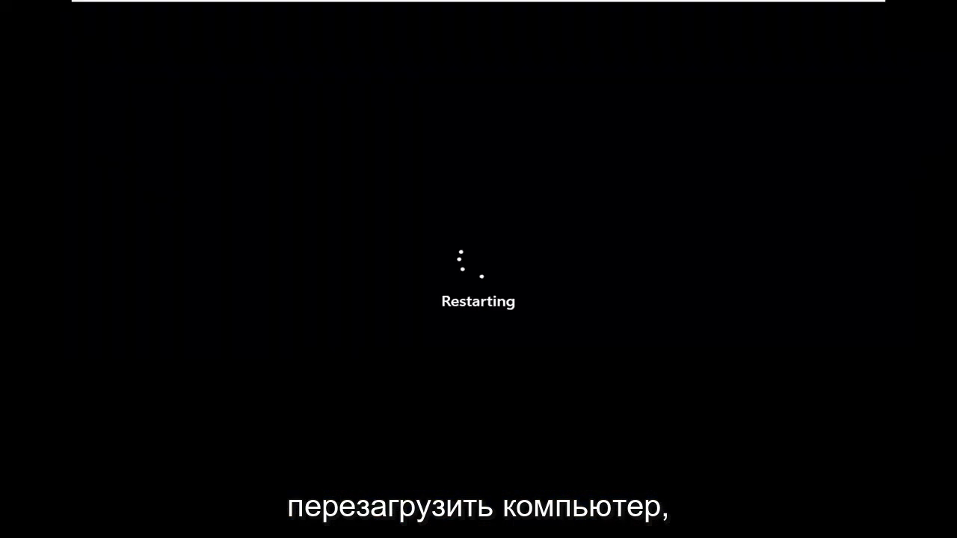